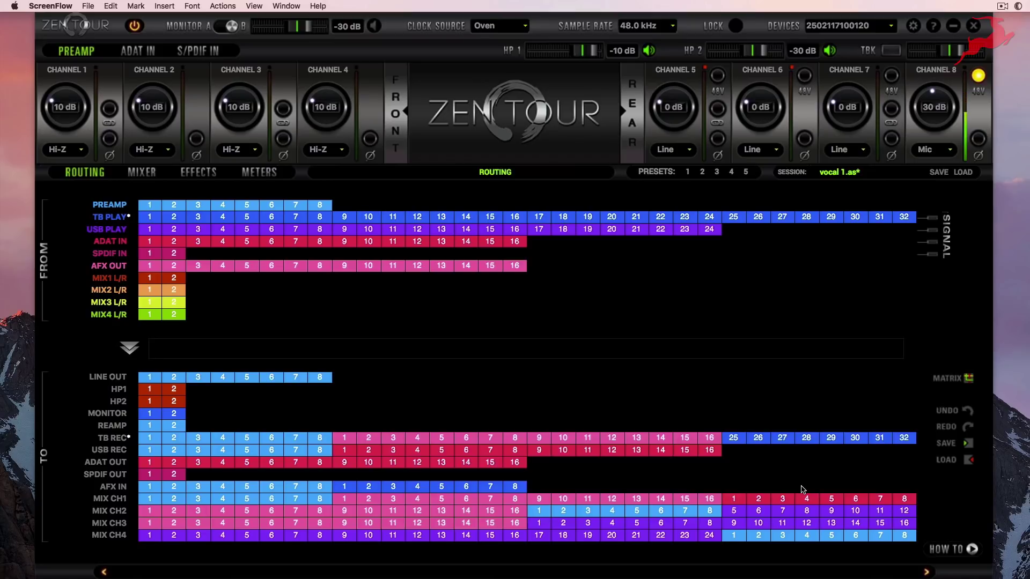
- Switch preamp 5 to Line input with 48V on, and lower preamps 5–6 gain to -6 dB
left_click(691, 152)
left_click(693, 148)
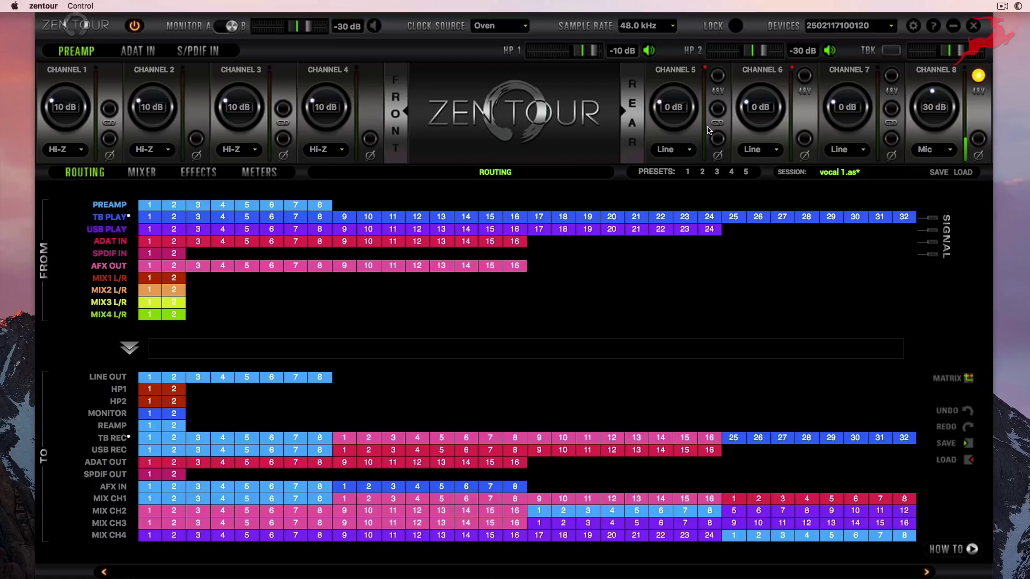
left_click(718, 110)
left_click_drag(689, 121, 691, 136)
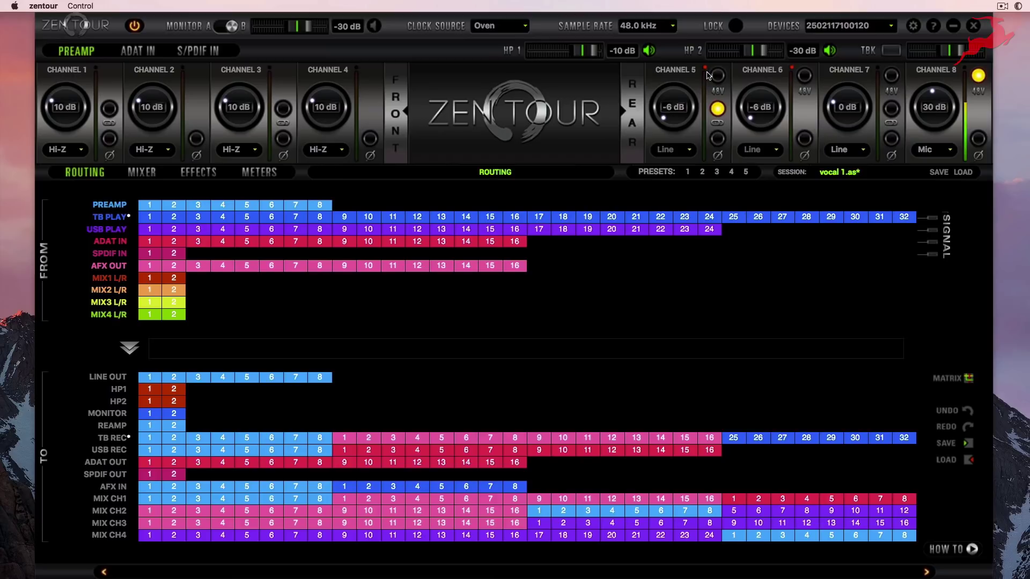
- Rename preamps 5 and 6 to Vinyl 1 and Vinyl 2, then bring up the Mixer 1 page
left_click(252, 209)
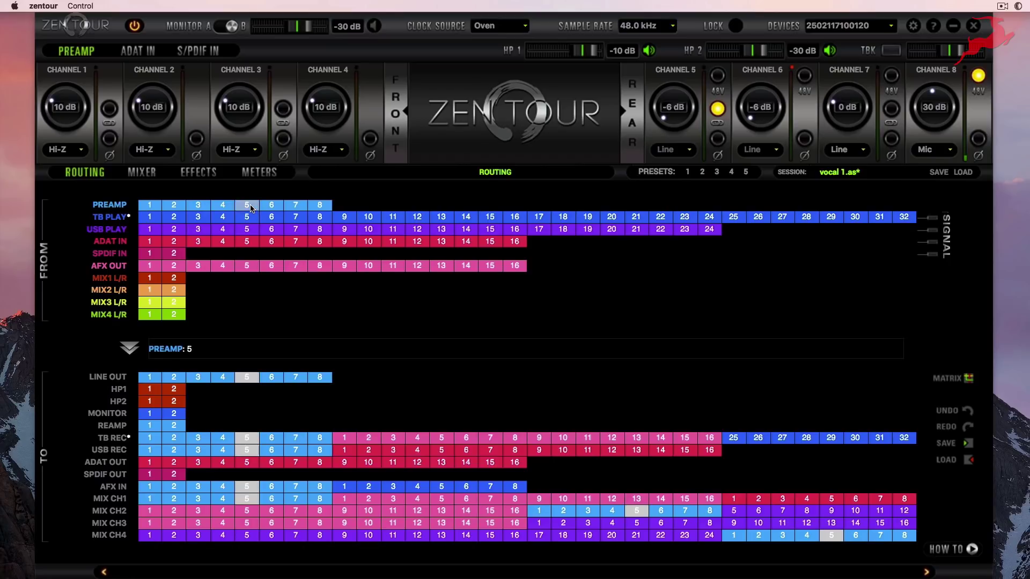
left_click(258, 209)
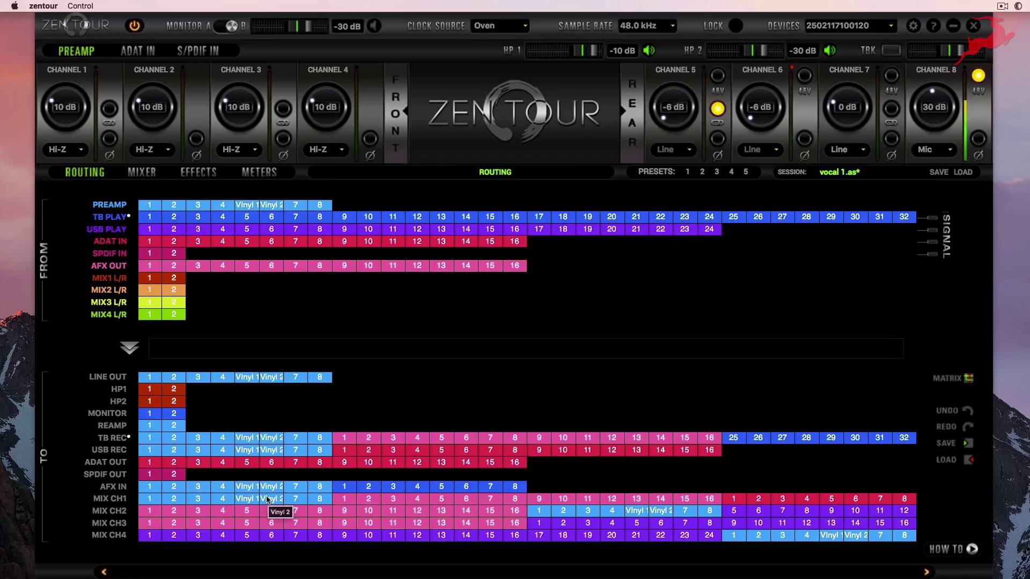
left_click(150, 174)
left_click(428, 174)
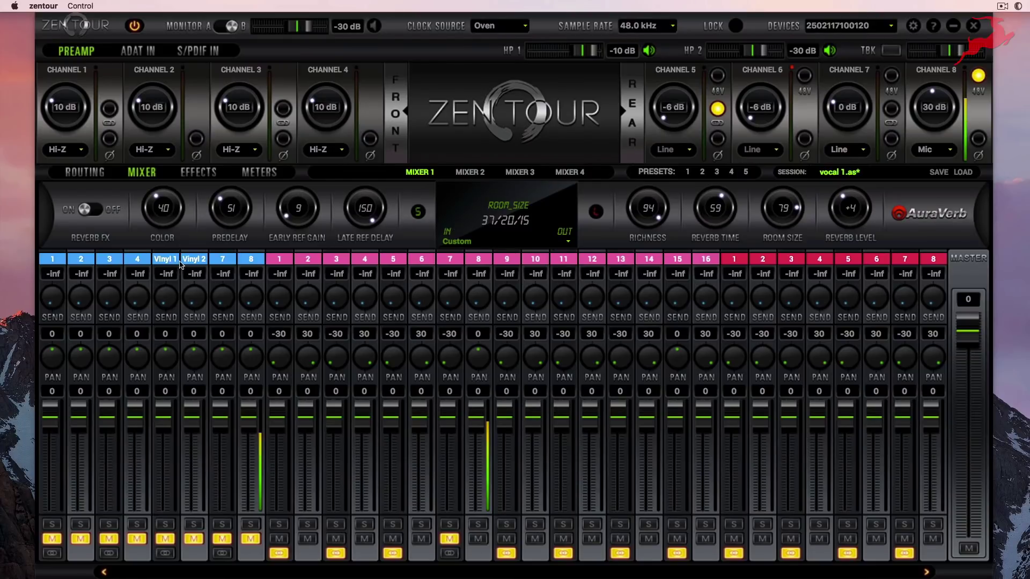
- Stereo-link Vinyl 1/Vinyl 2, pan them -30 and 30, unmute them, and set the faders to -12
left_click(165, 553)
left_click_drag(169, 391, 188, 537)
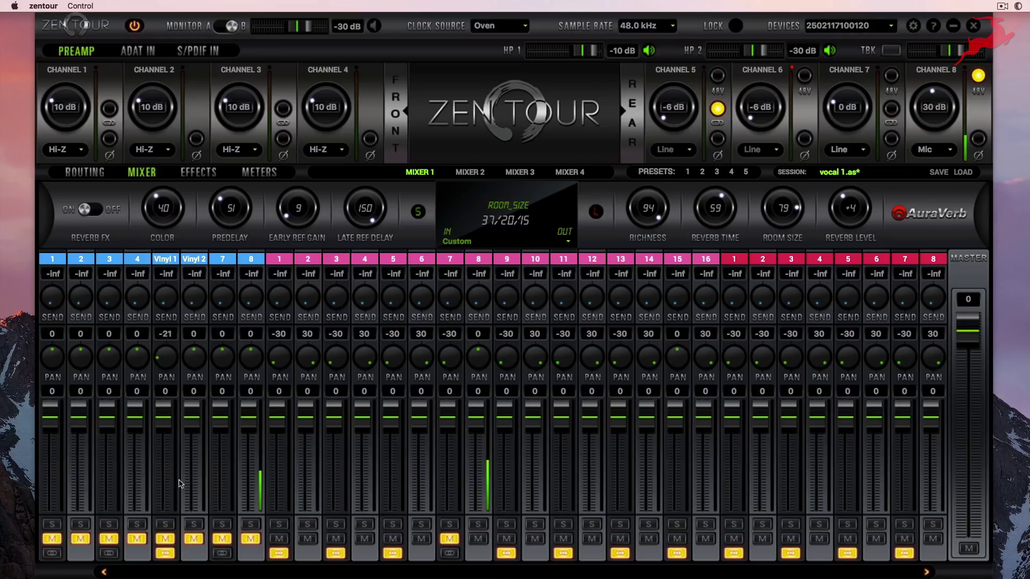
left_click_drag(197, 359, 205, 246)
left_click(196, 539)
left_click_drag(195, 418, 193, 431)
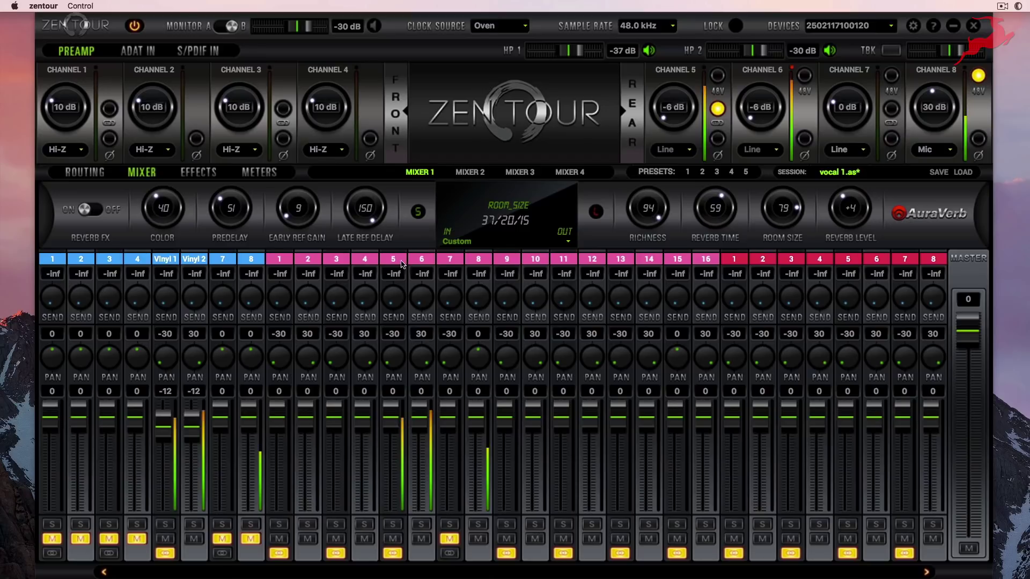
left_click(84, 172)
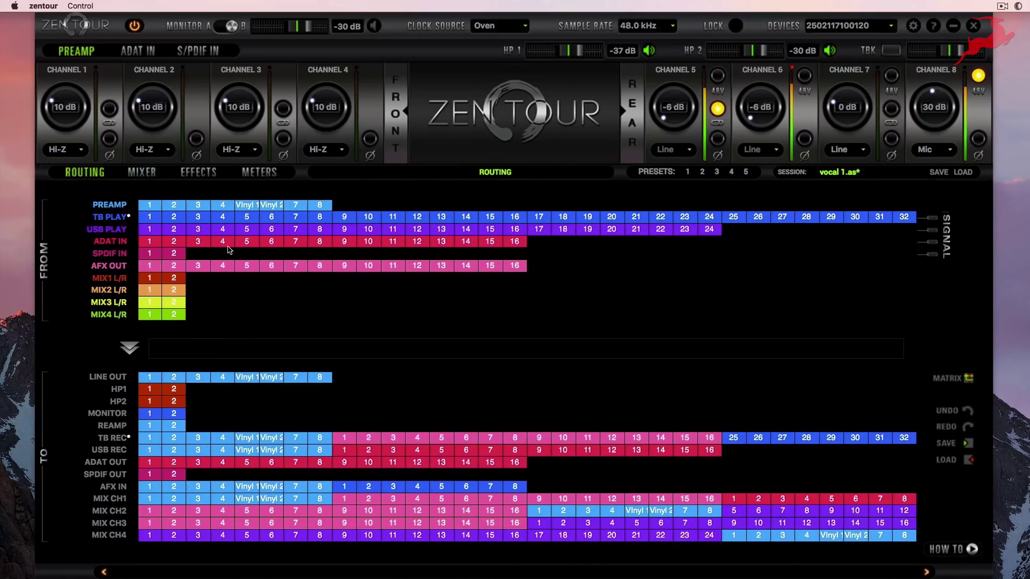
- Check Vinyl 1's routing: line out 5, TB and USB record, AFX in, and Mix channel 1
left_click(248, 208)
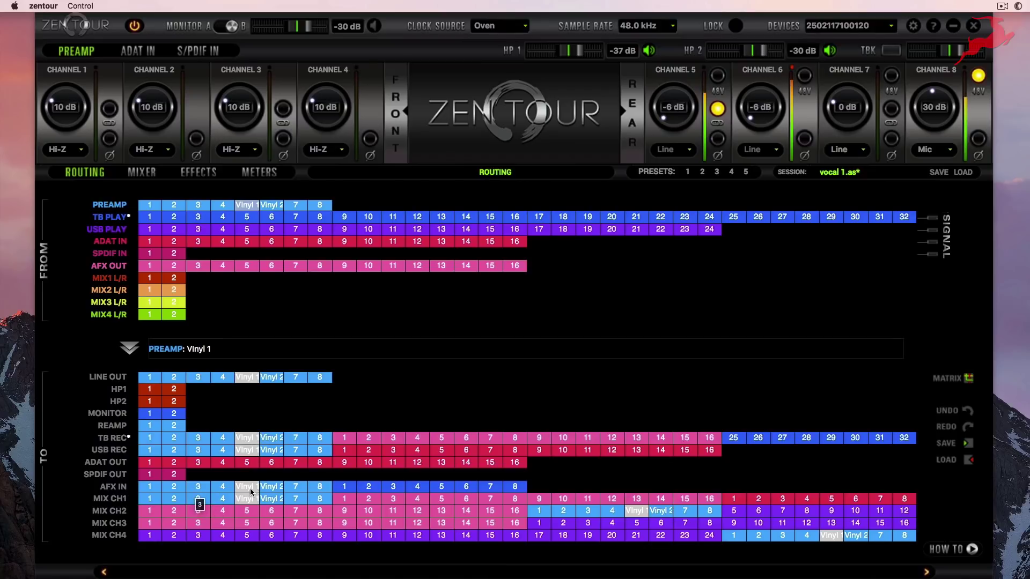
left_click(198, 172)
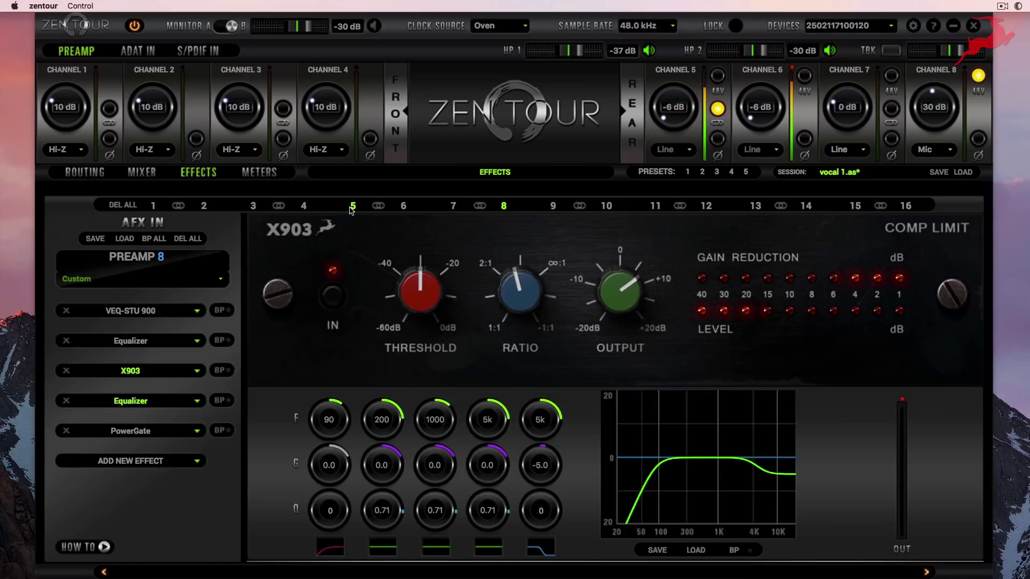
- Link AFX channels 5 and 6 and add a Tubechild670 vintage compressor to the Vinyl chain
left_click(352, 207)
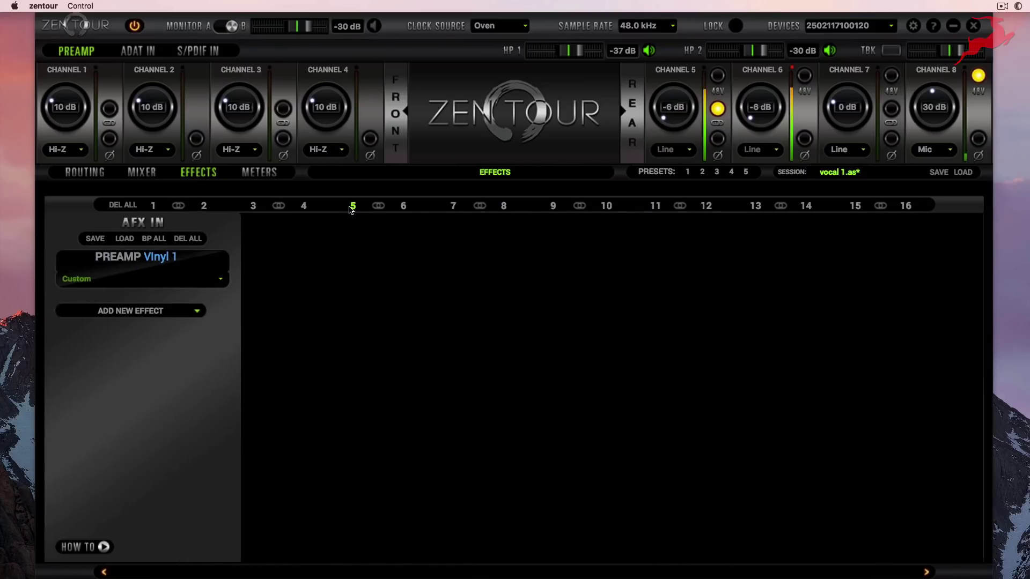
left_click(376, 207)
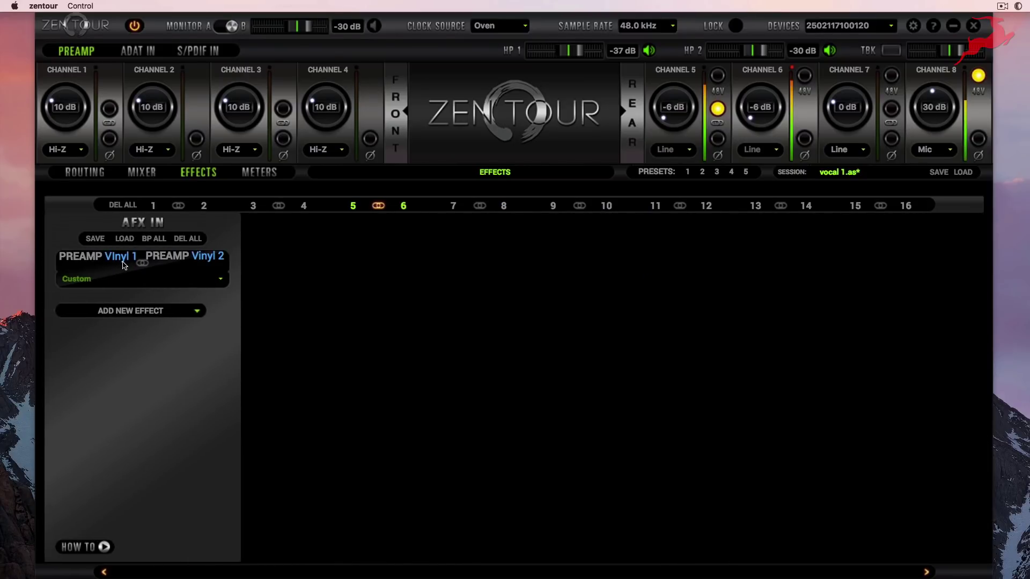
left_click(196, 312)
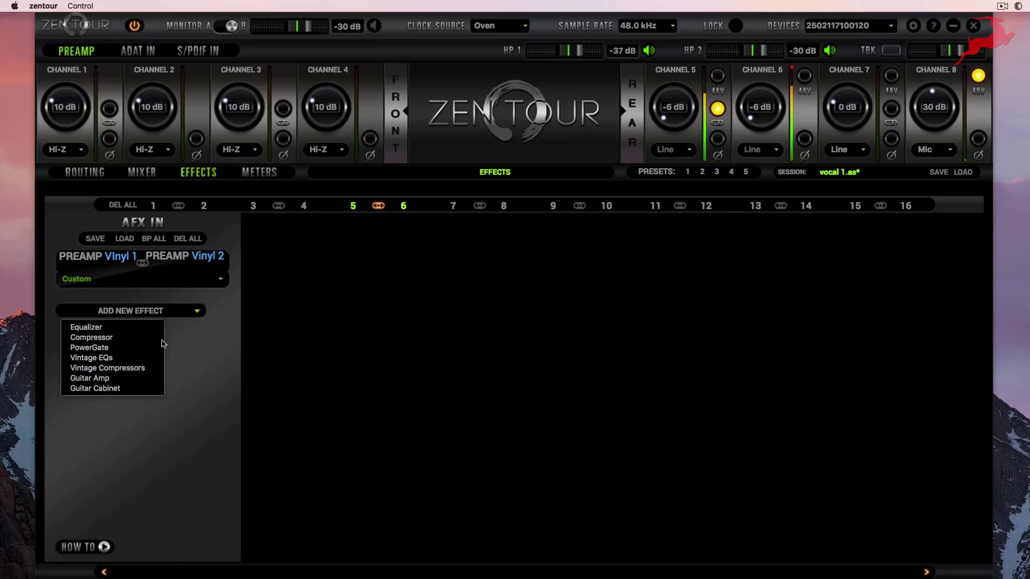
mouse_move(159, 368)
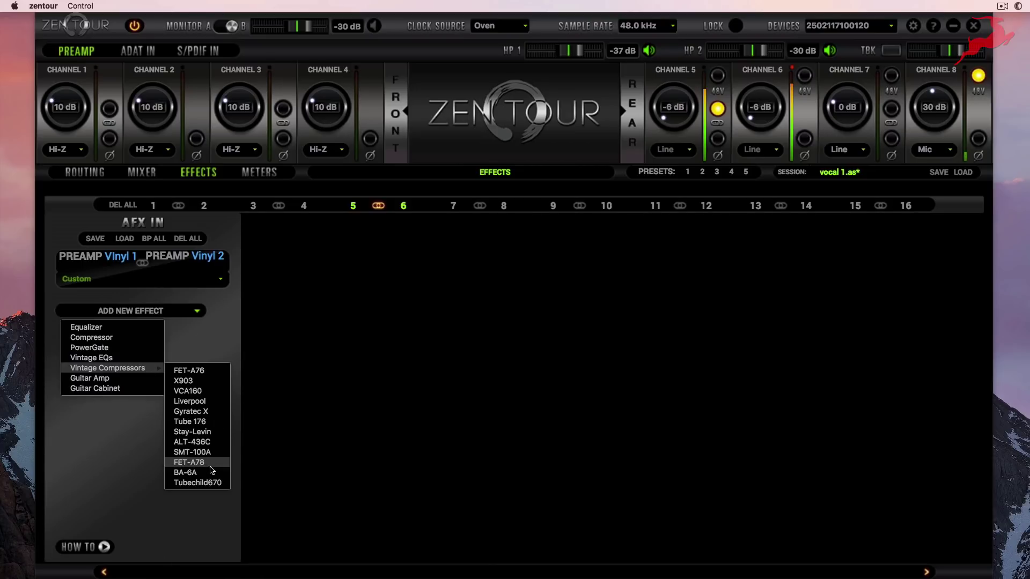
left_click(206, 483)
- Lower the Tubechild670 threshold and readjust its output gain
left_click_drag(895, 334, 890, 423)
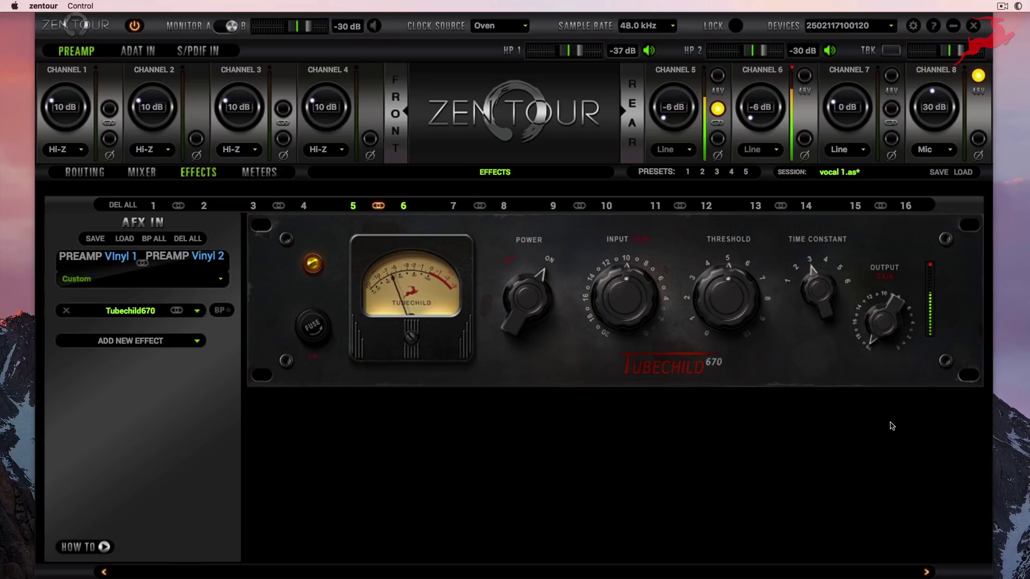
left_click_drag(750, 293, 765, 405)
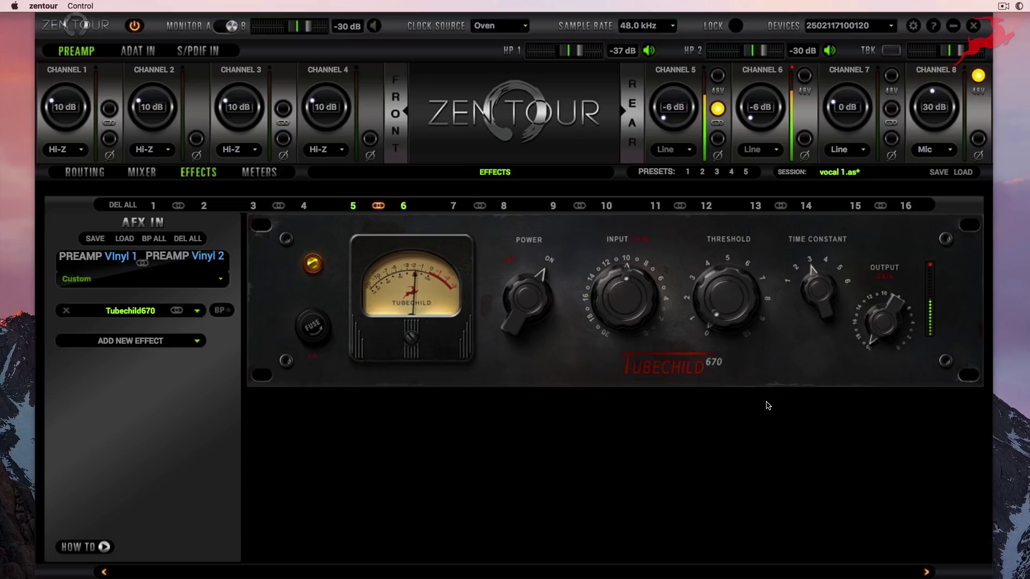
left_click_drag(862, 345, 885, 307)
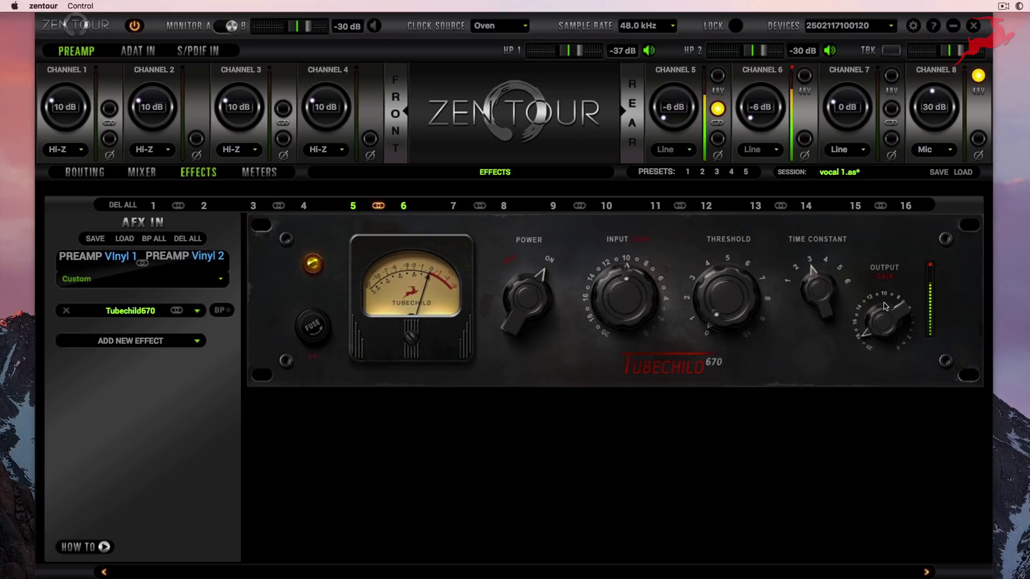
left_click(143, 172)
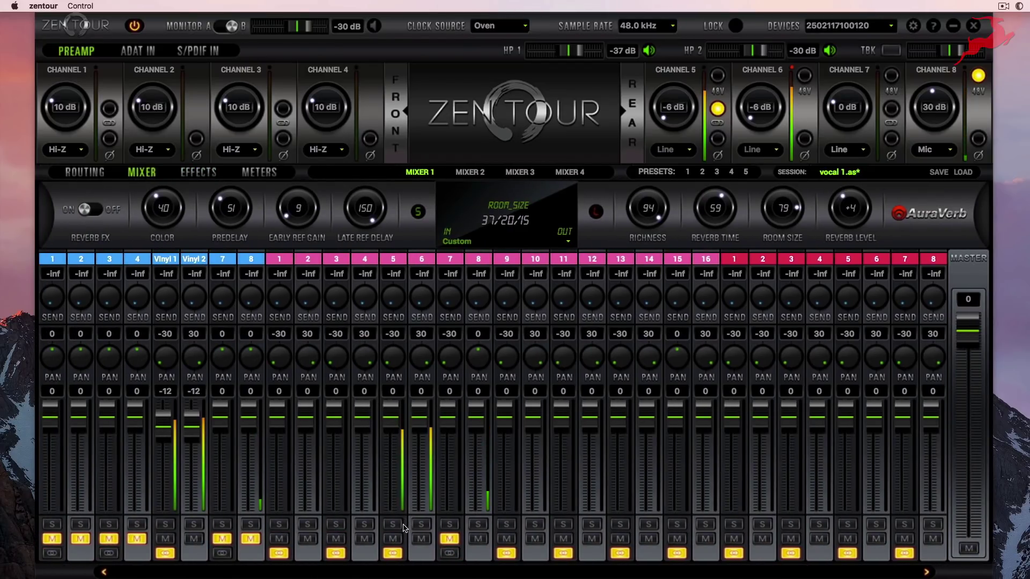
- Mute the linked Vinyl 1/Vinyl 2 strips in Mixer 1
left_click(193, 543)
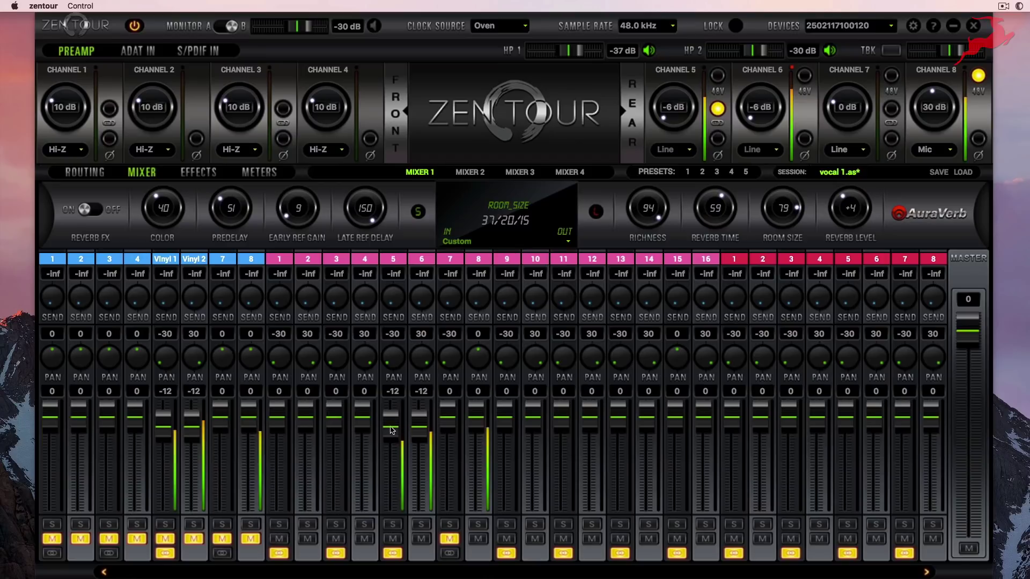
left_click(201, 173)
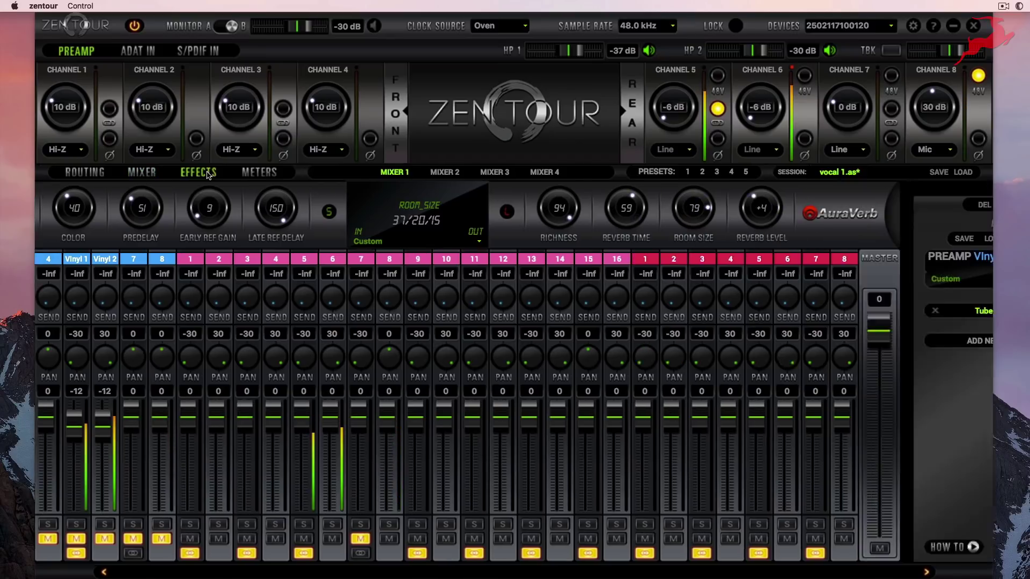
- Turn the Tubechild670 threshold up and its output gain down
left_click_drag(708, 322, 803, 342)
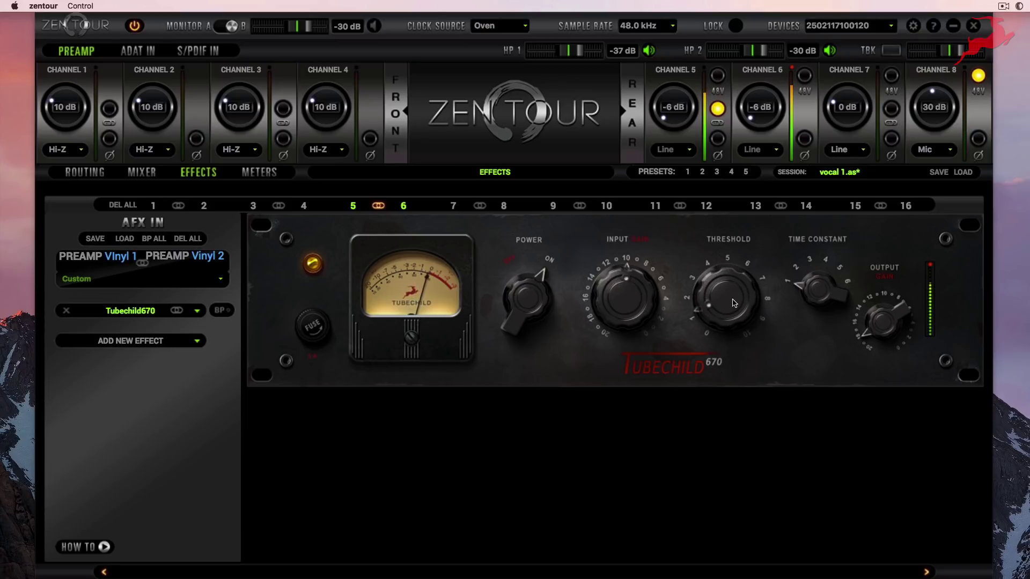
left_click_drag(889, 321, 881, 320)
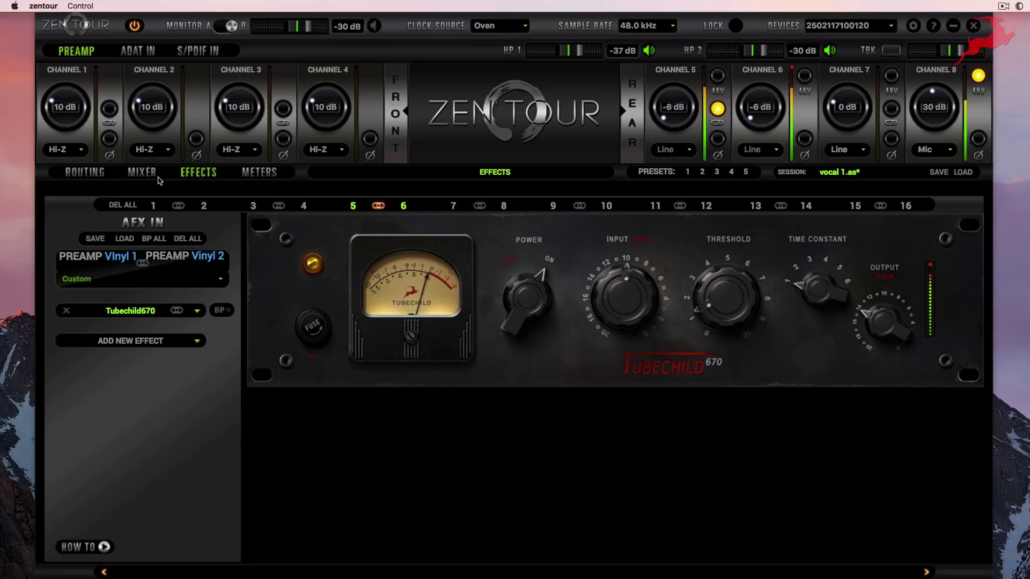
left_click(141, 171)
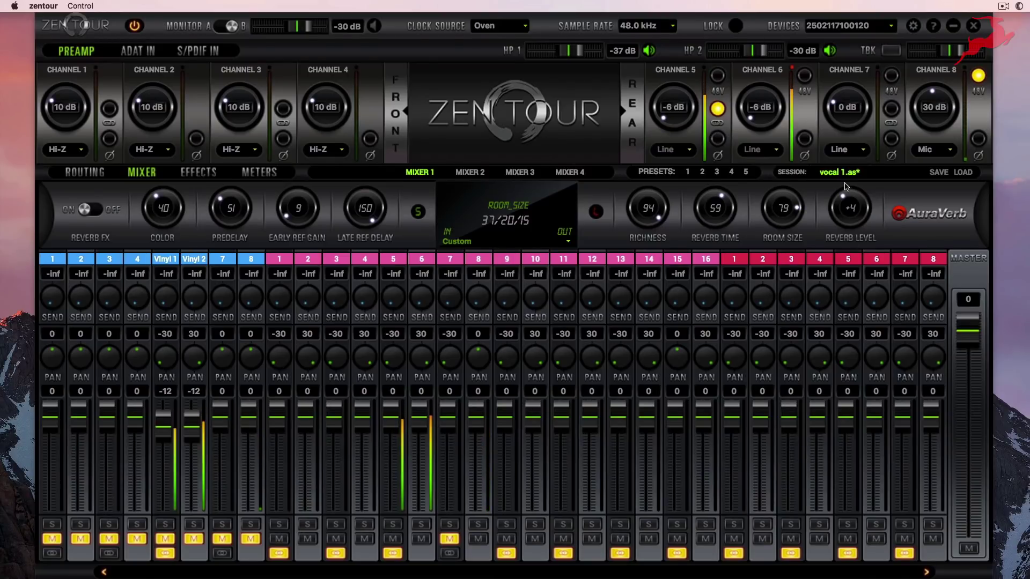
- Raise the linked Vinyl 1/Vinyl 2 fader from -12 back to 0 in Mixer 1
left_click(88, 174)
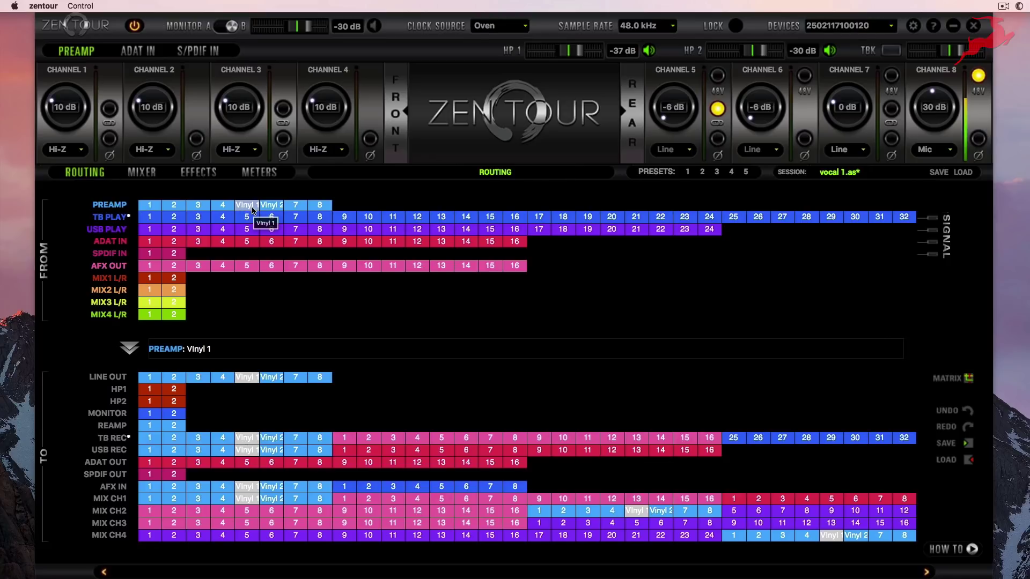
left_click(144, 173)
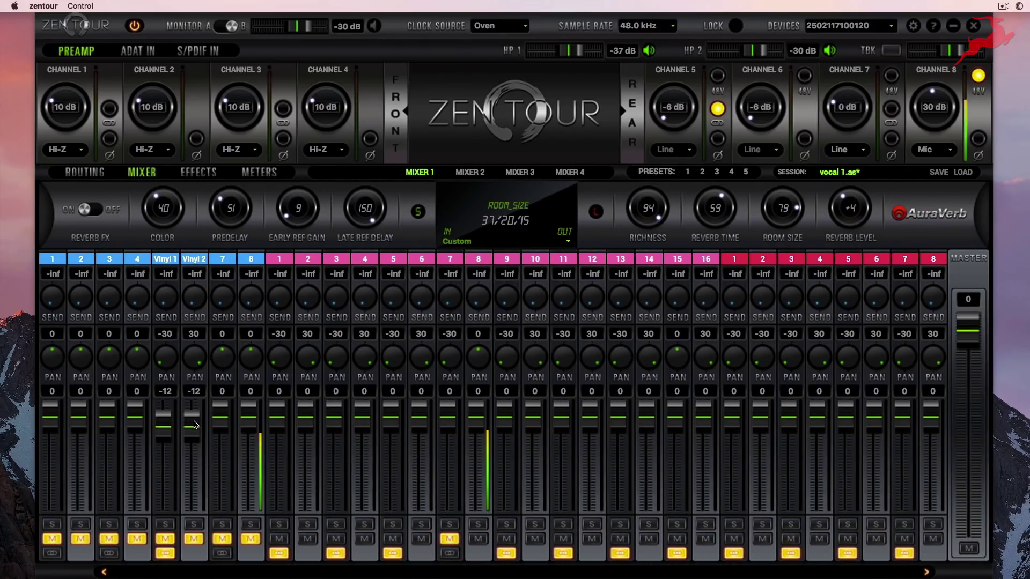
left_click_drag(195, 425, 195, 416)
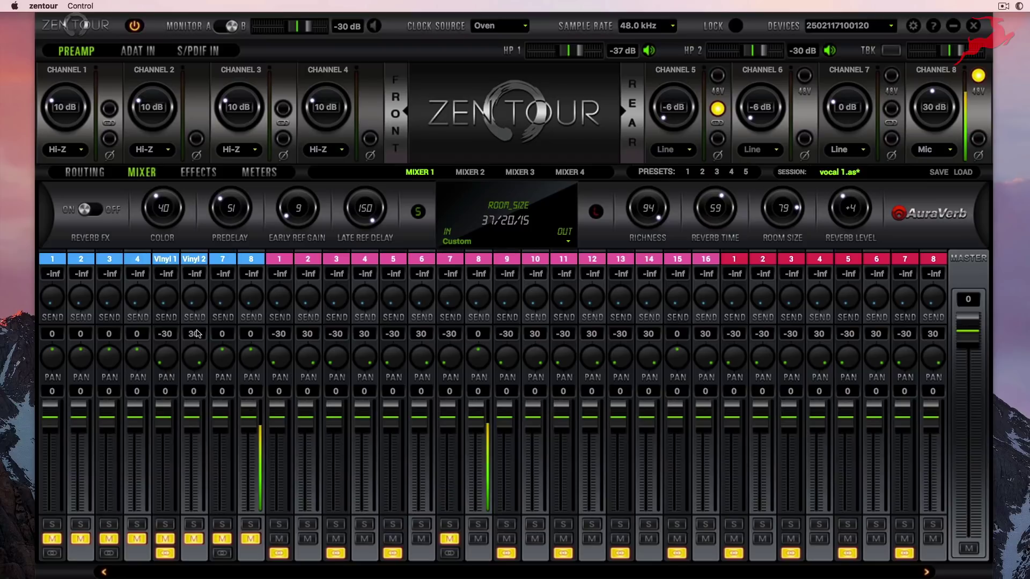
left_click(211, 173)
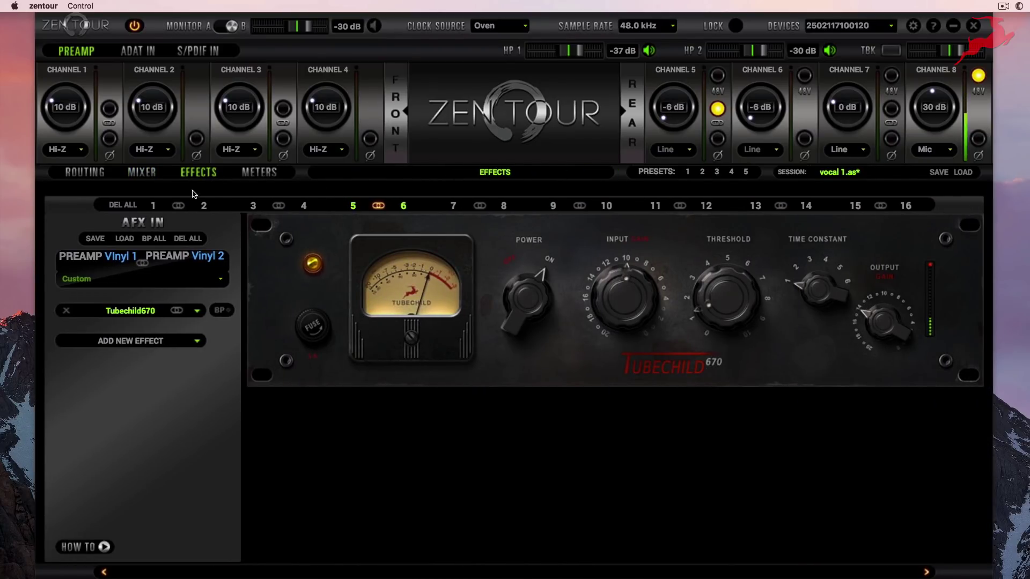
left_click(150, 173)
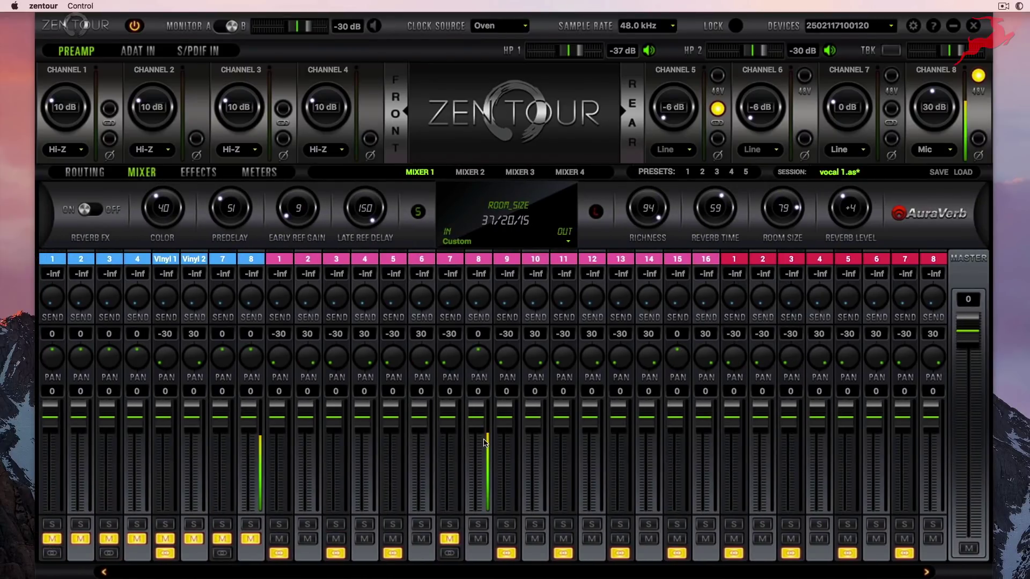